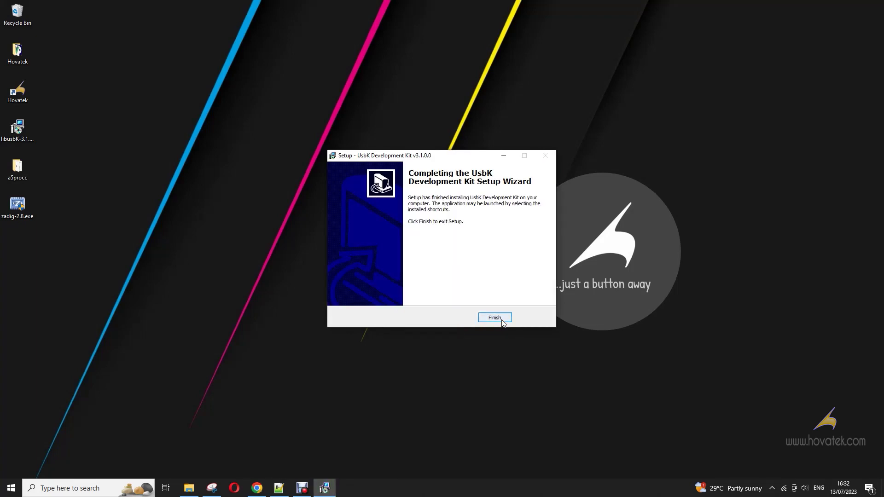
# Step: Finish the UsbK Development Kit setup and launch zadig-2.8.exe from the desktop
pyautogui.click(502, 320)
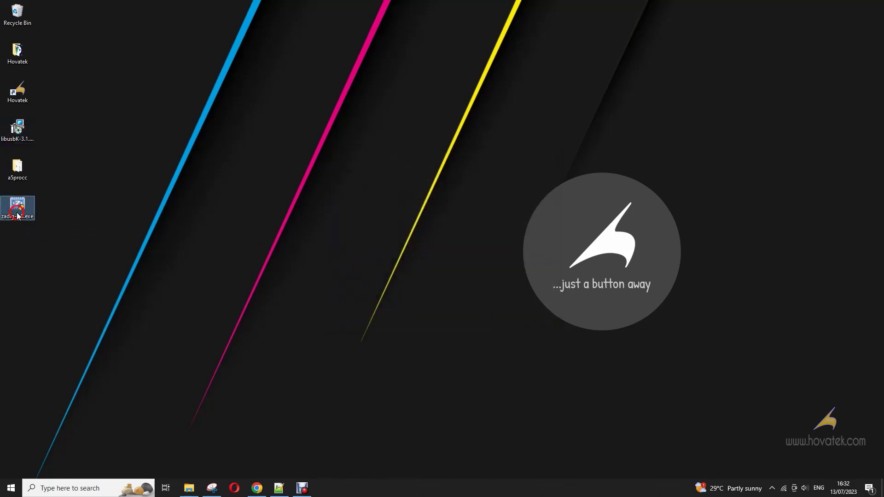
pyautogui.doubleClick(17, 212)
pyautogui.click(400, 298)
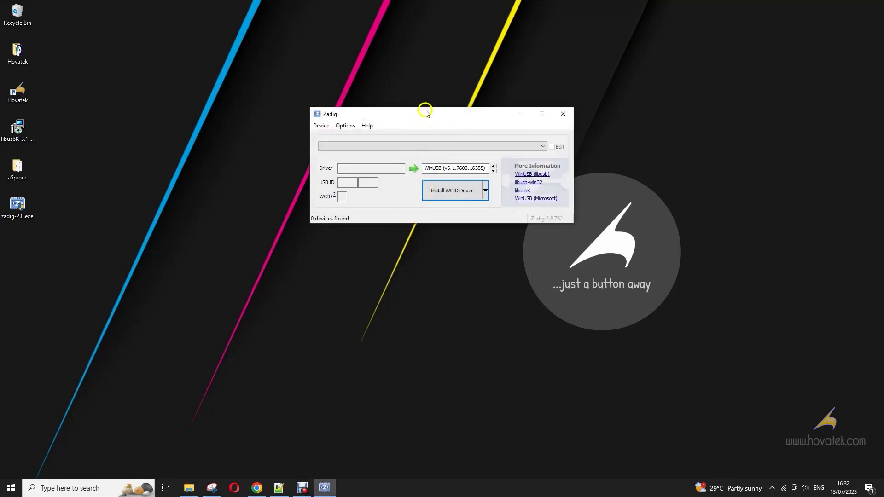
# Step: Move the Zadig window aside and enable listing of all connected USB devices
pyautogui.moveTo(424, 112); pyautogui.dragTo(301, 201)
pyautogui.click(221, 215)
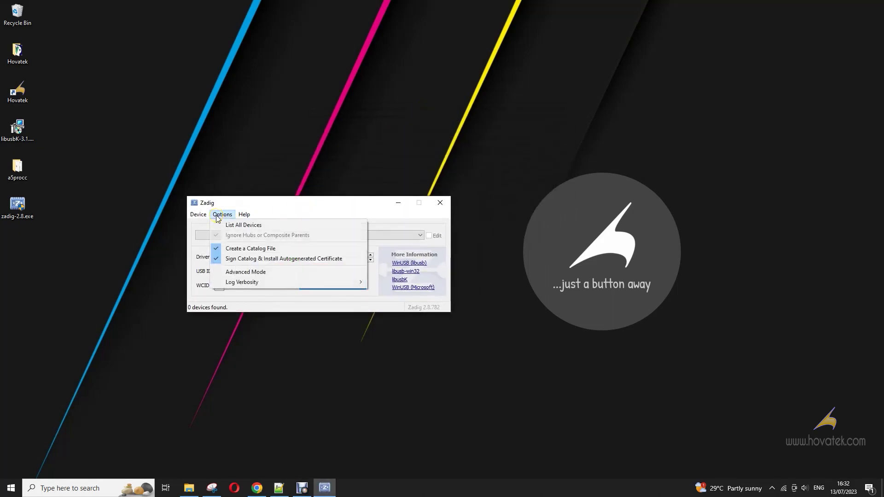
pyautogui.click(238, 224)
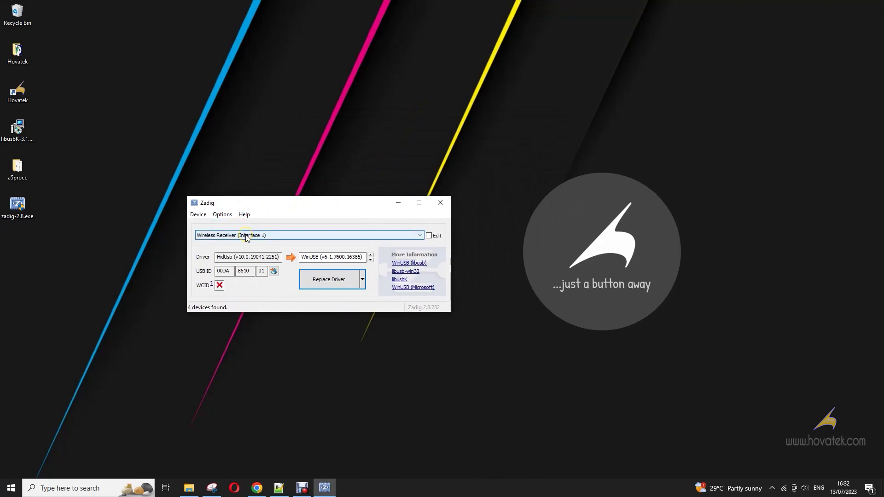
# Step: Select the Gadget Serial device and set its target driver to libusbK (v3.1.0.0)
pyautogui.click(245, 235)
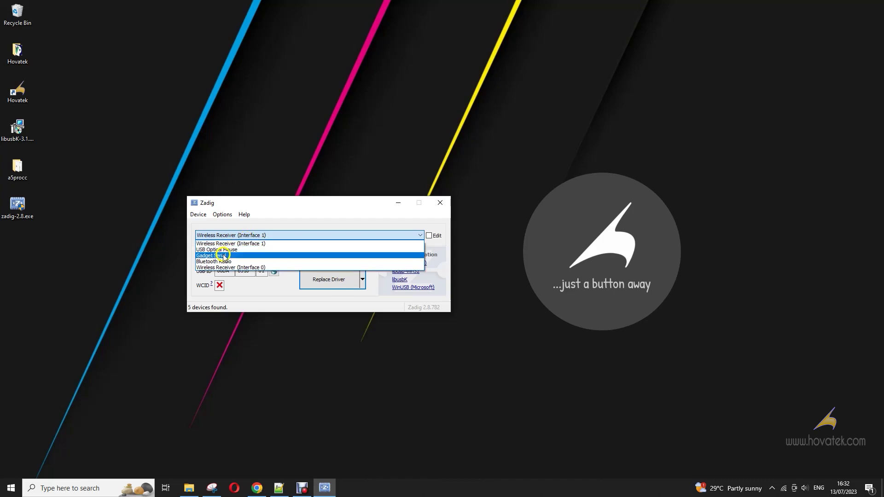
pyautogui.click(222, 256)
pyautogui.click(370, 260)
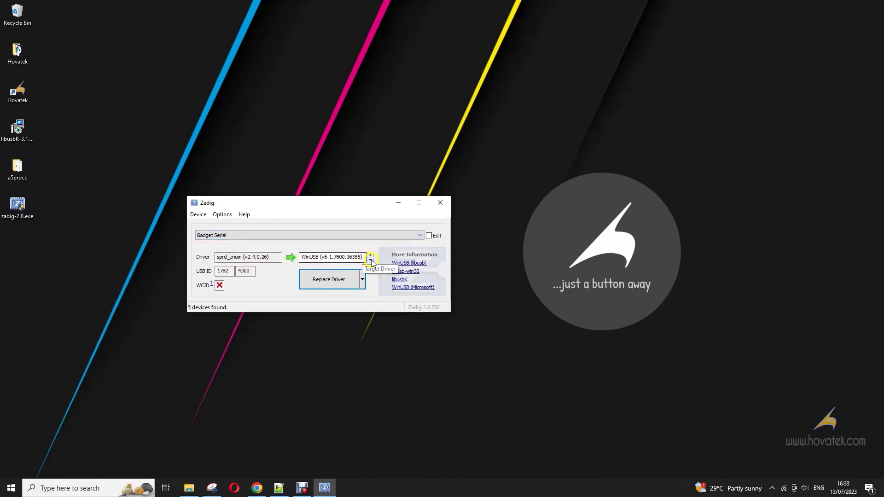
pyautogui.click(370, 260)
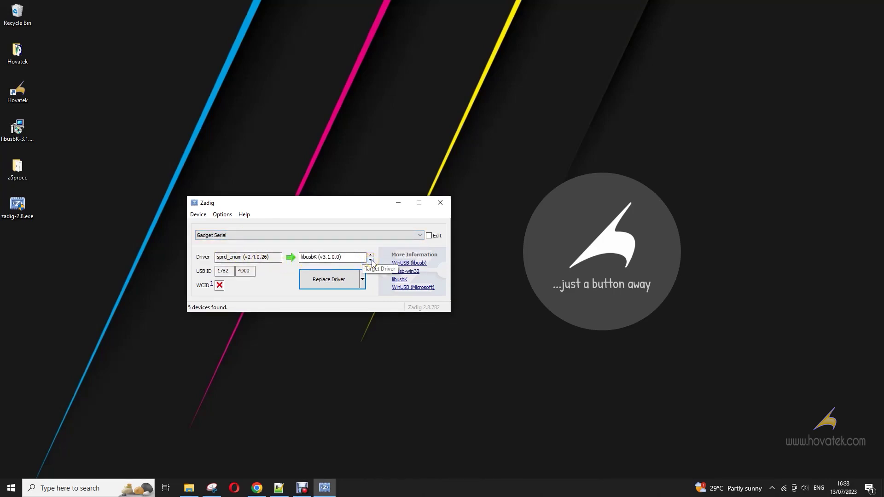
# Step: Try to replace the Gadget Serial driver with libusbK (v3.1.0.0), then dismiss the installation report
pyautogui.click(291, 235)
pyautogui.click(220, 256)
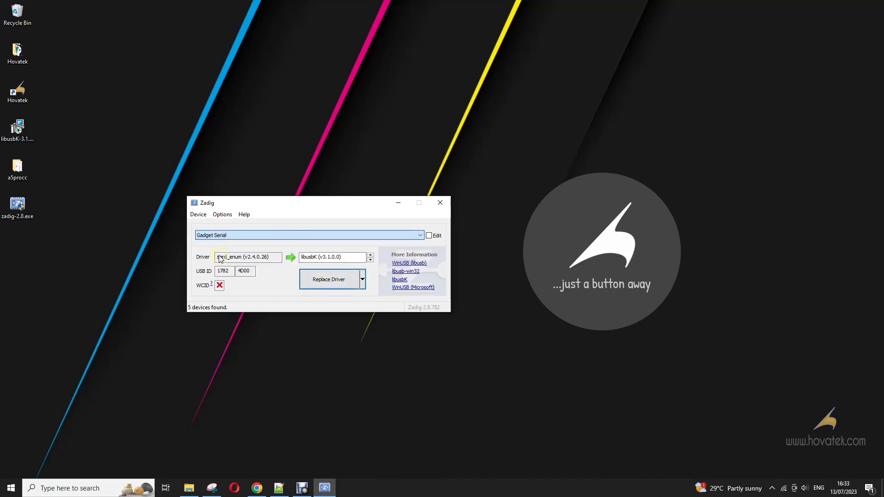
pyautogui.click(335, 284)
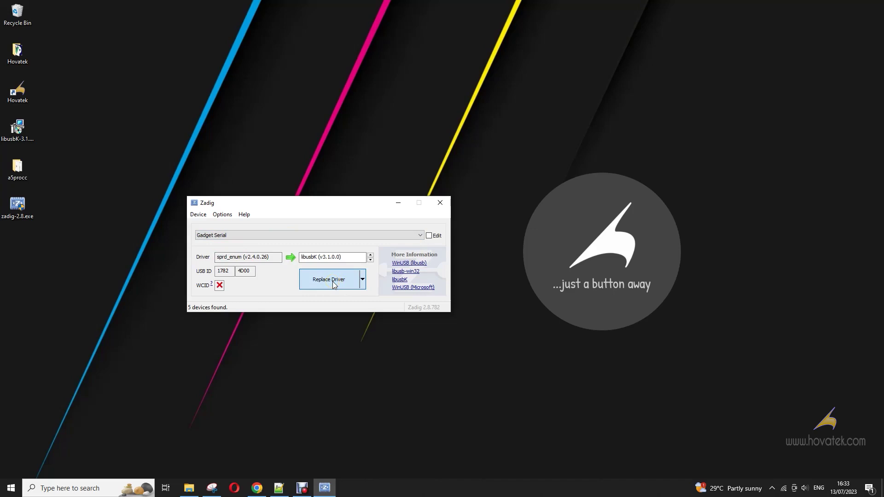
pyautogui.click(334, 284)
pyautogui.click(334, 284)
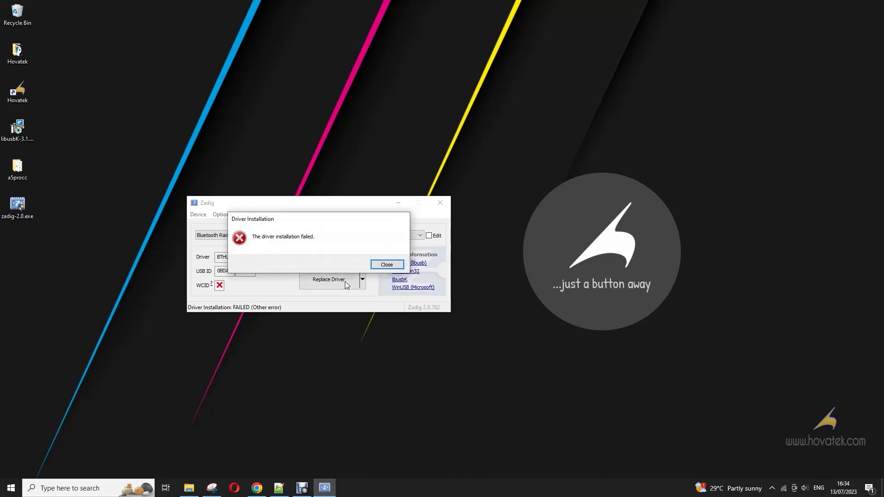
pyautogui.click(386, 264)
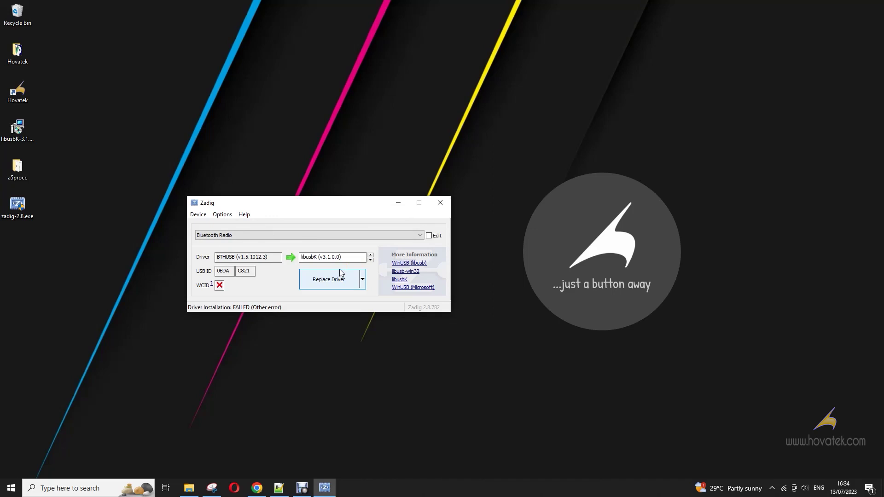
# Step: Reselect Gadget Serial, reinstall its libusbK (v3.1.0.0) driver and close Zadig
pyautogui.click(305, 235)
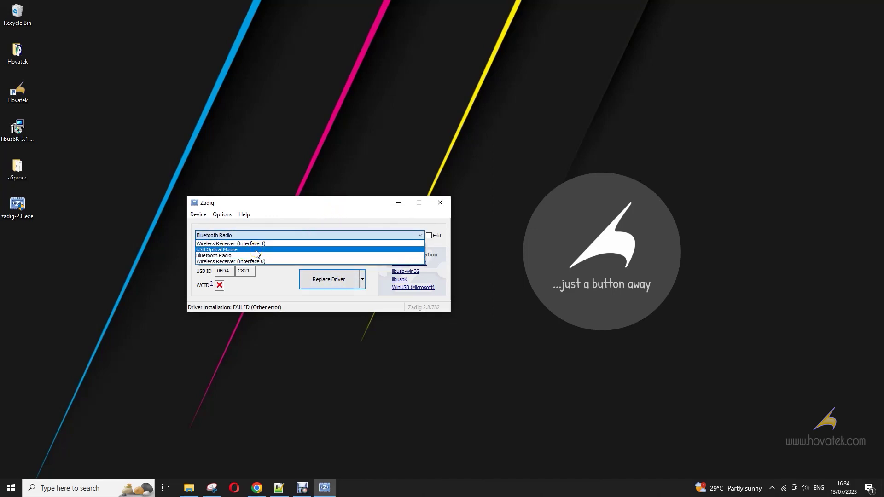
pyautogui.click(226, 255)
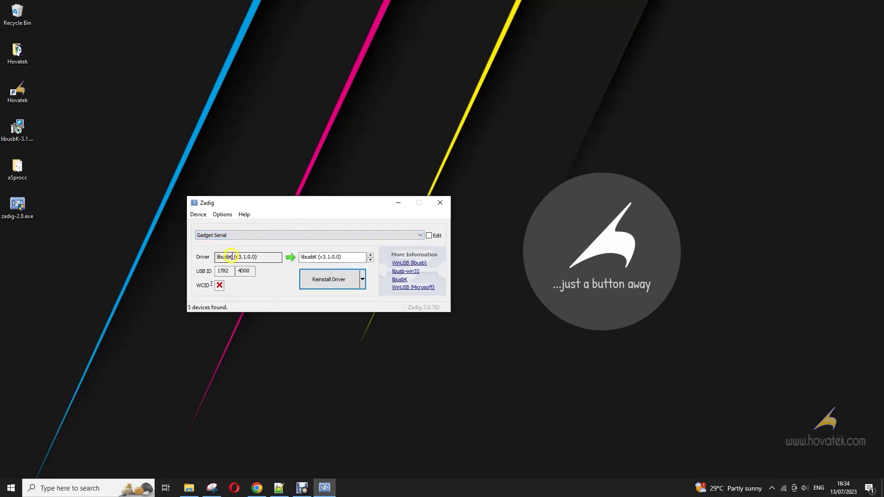
pyautogui.click(335, 281)
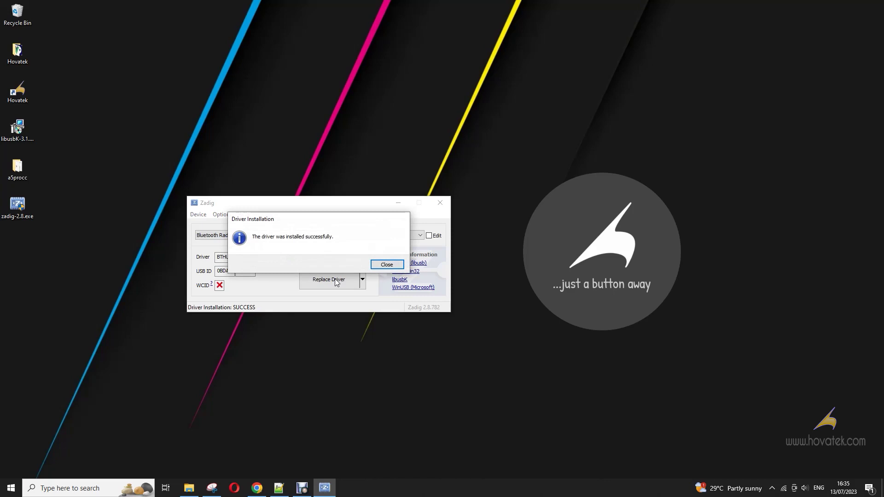
pyautogui.click(386, 265)
pyautogui.click(439, 204)
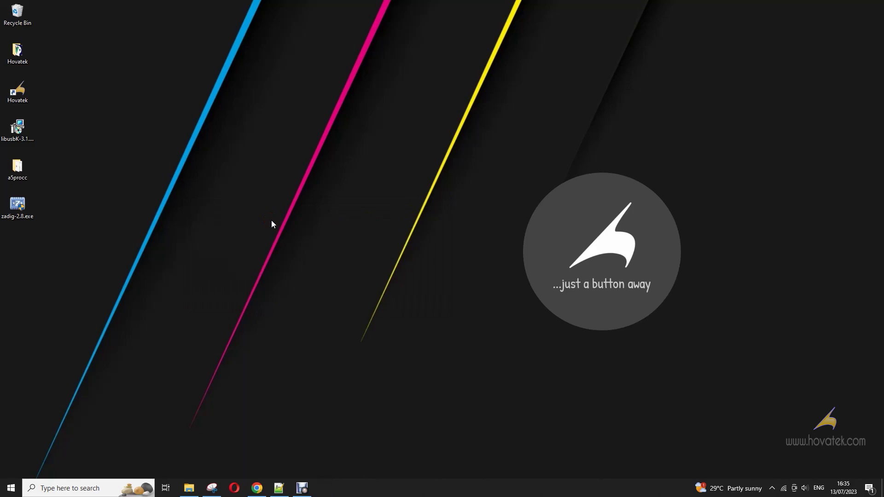
# Step: Open the a5procc folder from the desktop in File Explorer
pyautogui.click(17, 169)
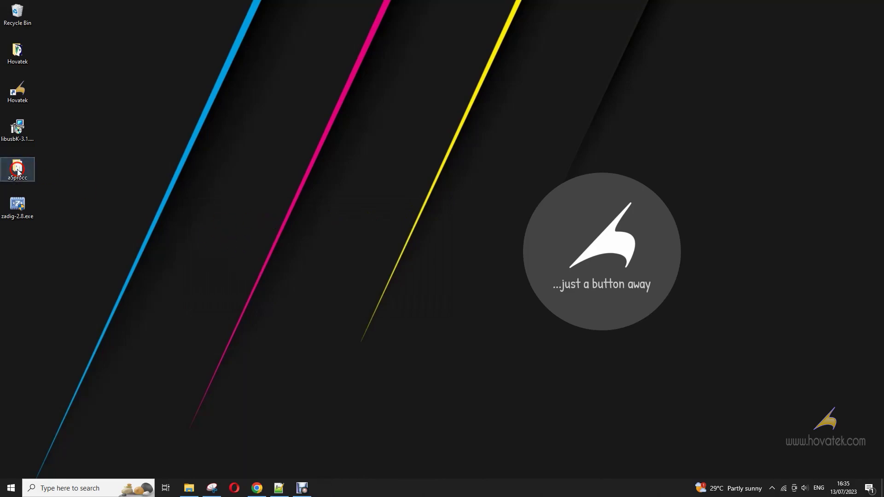
pyautogui.doubleClick(17, 168)
pyautogui.click(245, 229)
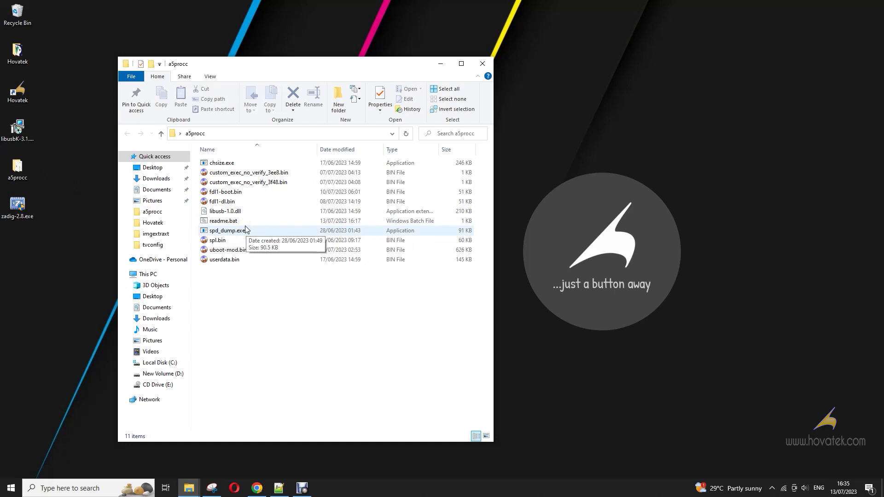
# Step: Try to run the readme.bat script in the a5procc folder, then close its command window
pyautogui.doubleClick(227, 223)
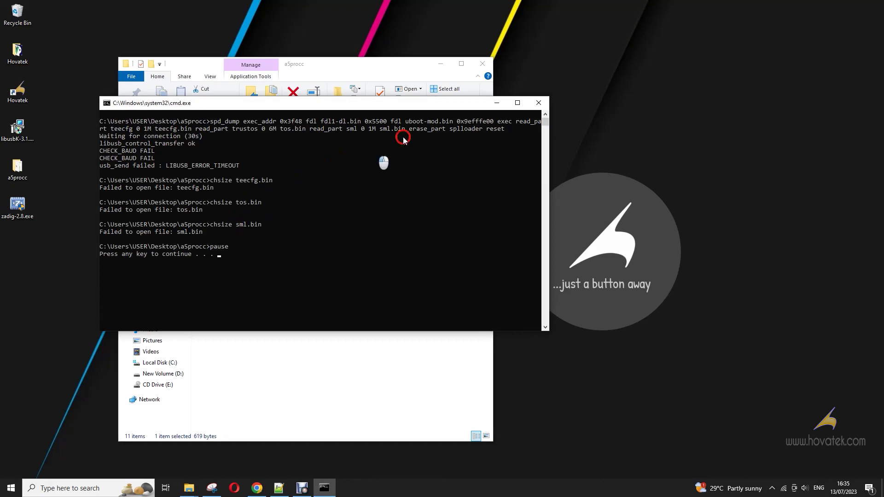
pyautogui.click(540, 105)
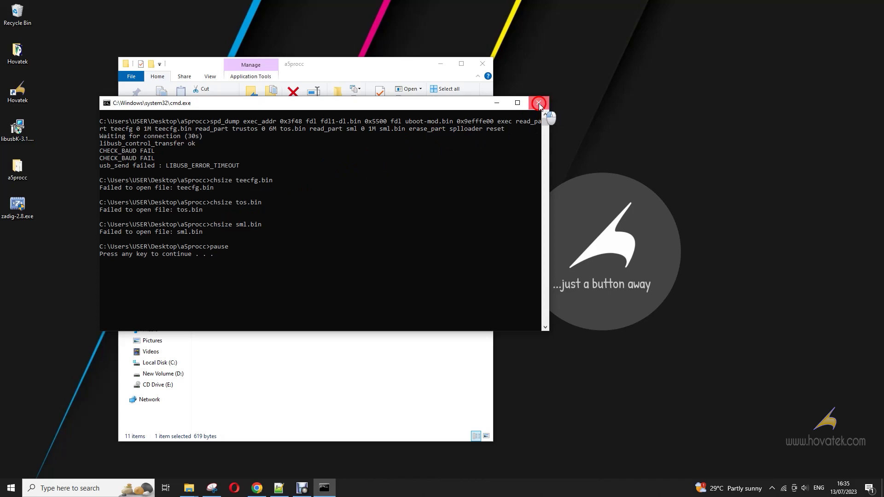
pyautogui.click(433, 217)
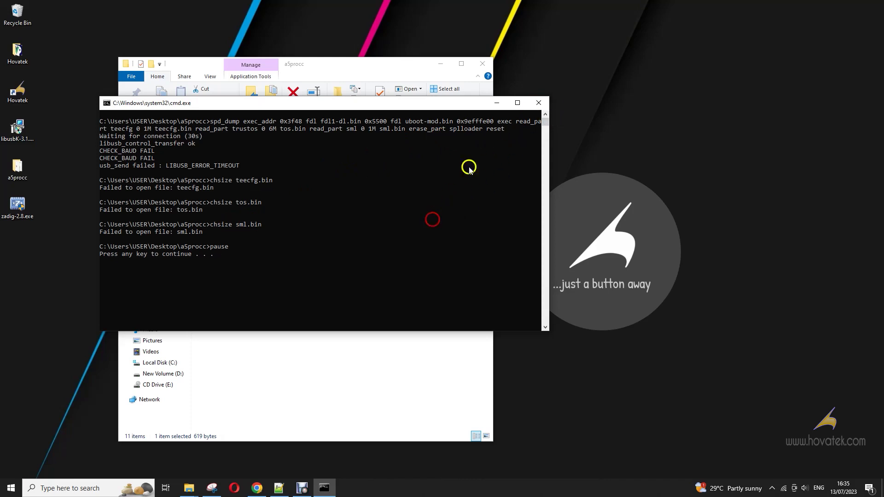
pyautogui.click(539, 103)
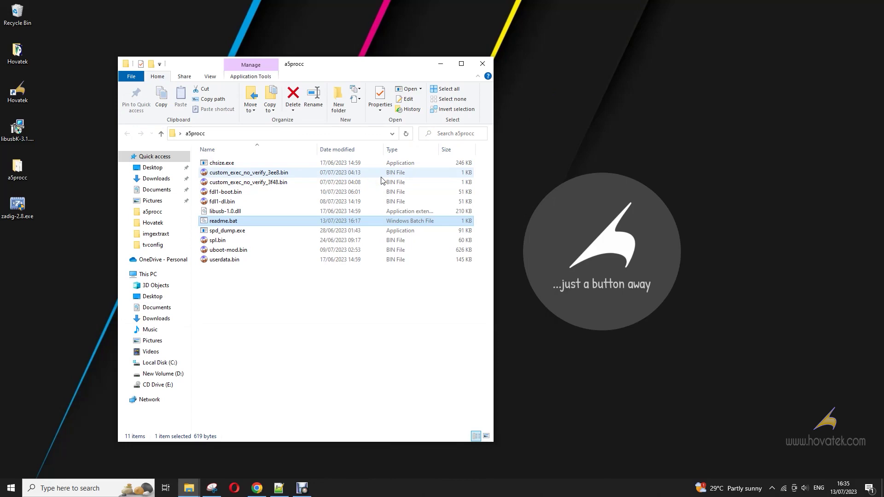
# Step: Retry the readme.bat script and close the command window it opens
pyautogui.click(237, 225)
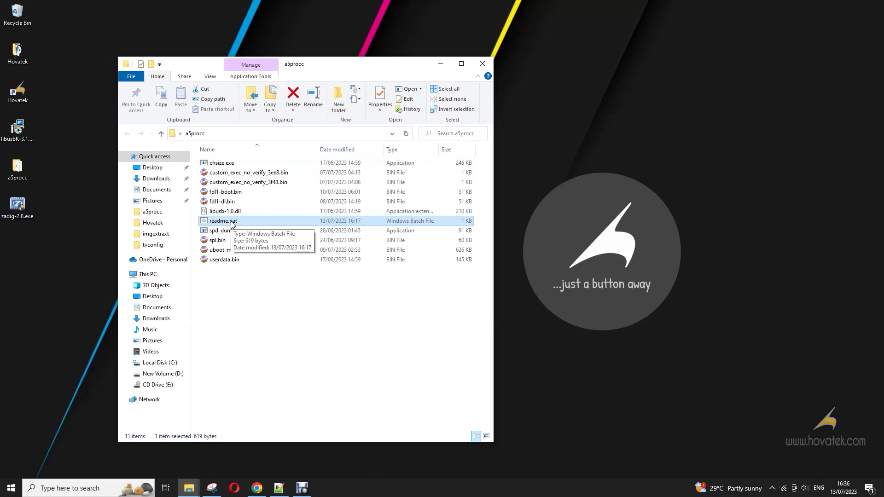
pyautogui.doubleClick(229, 222)
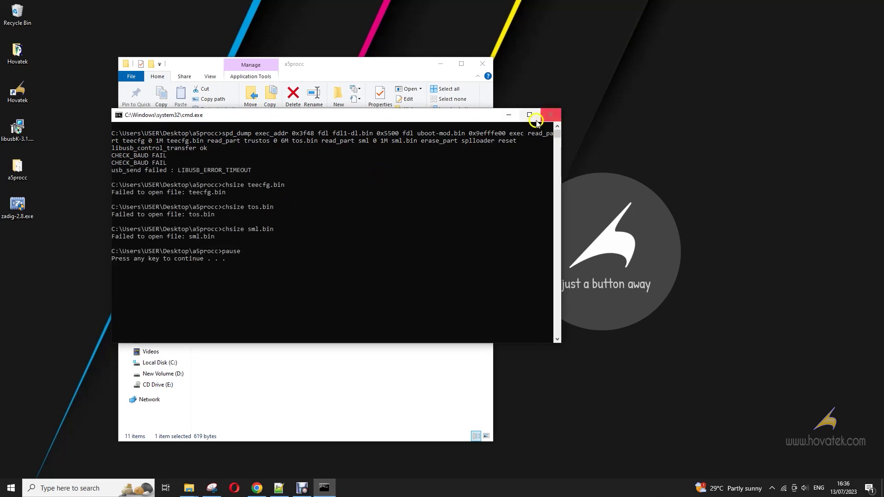
pyautogui.click(550, 114)
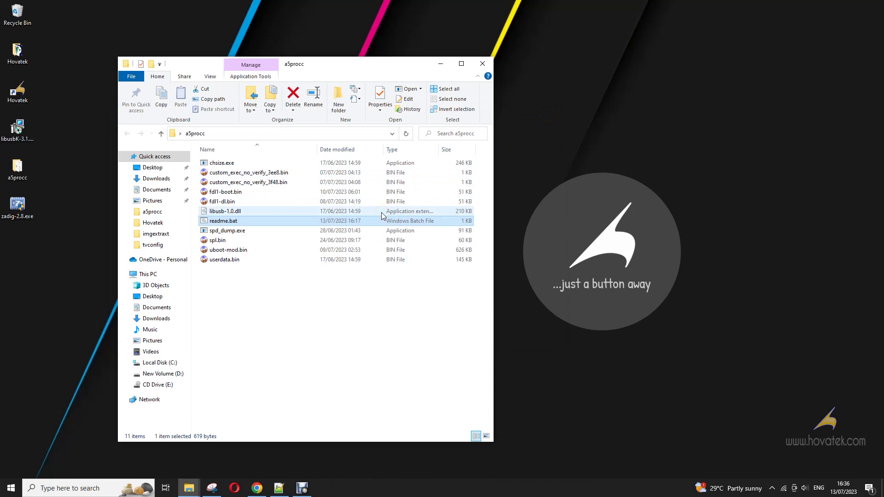
# Step: Launch readme.bat from the a5procc folder once more to start the spd_dump commands
pyautogui.click(314, 221)
pyautogui.doubleClick(228, 223)
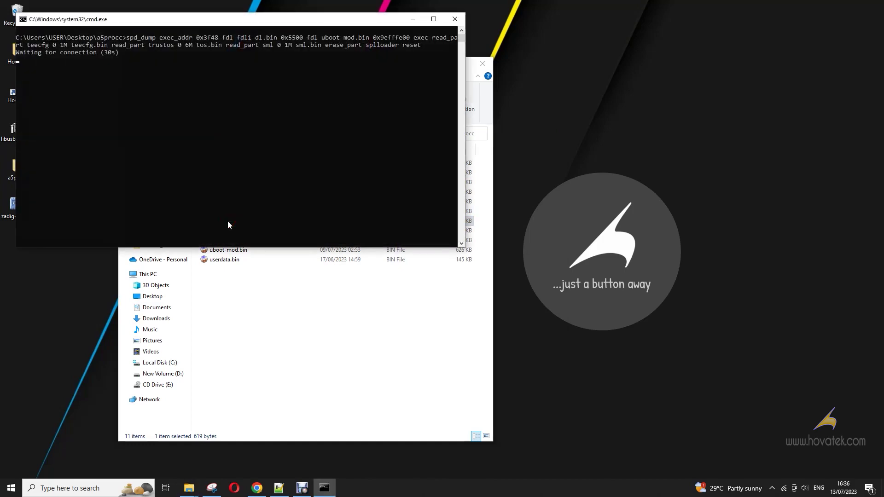